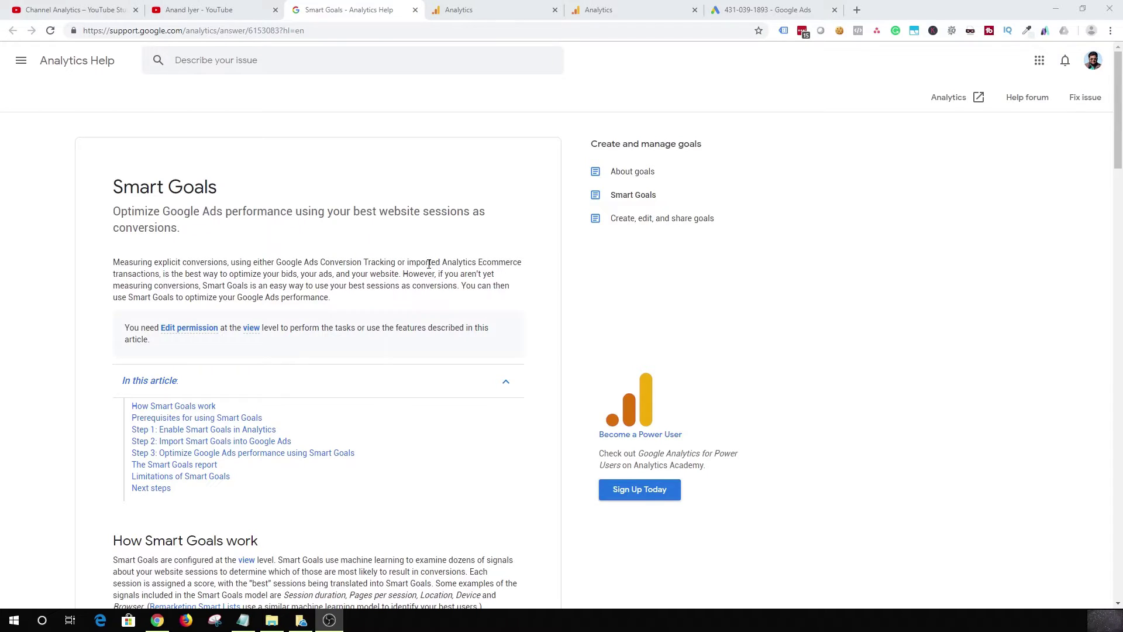
Scroll the Smart Goals help article down to the 'How Smart Goals work' section.
scroll(403, 347, "down", 5)
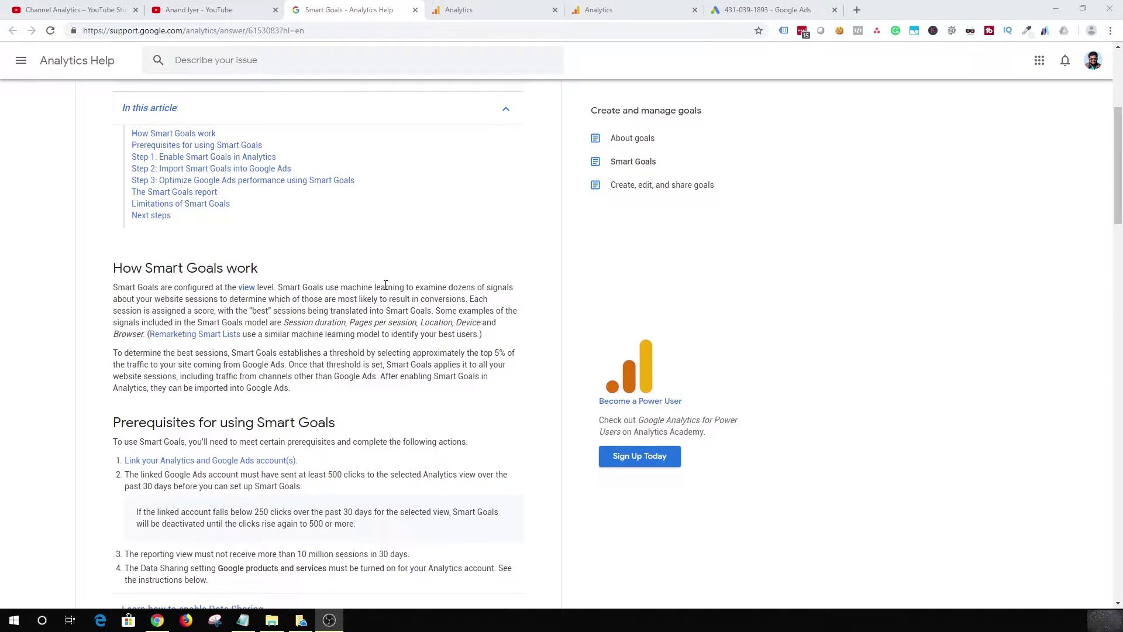
Highlight the machine-learning, top 5% and best-sessions passages, then scroll to the Prerequisites list.
left_click_drag(352, 288, 461, 289)
left_click(468, 317)
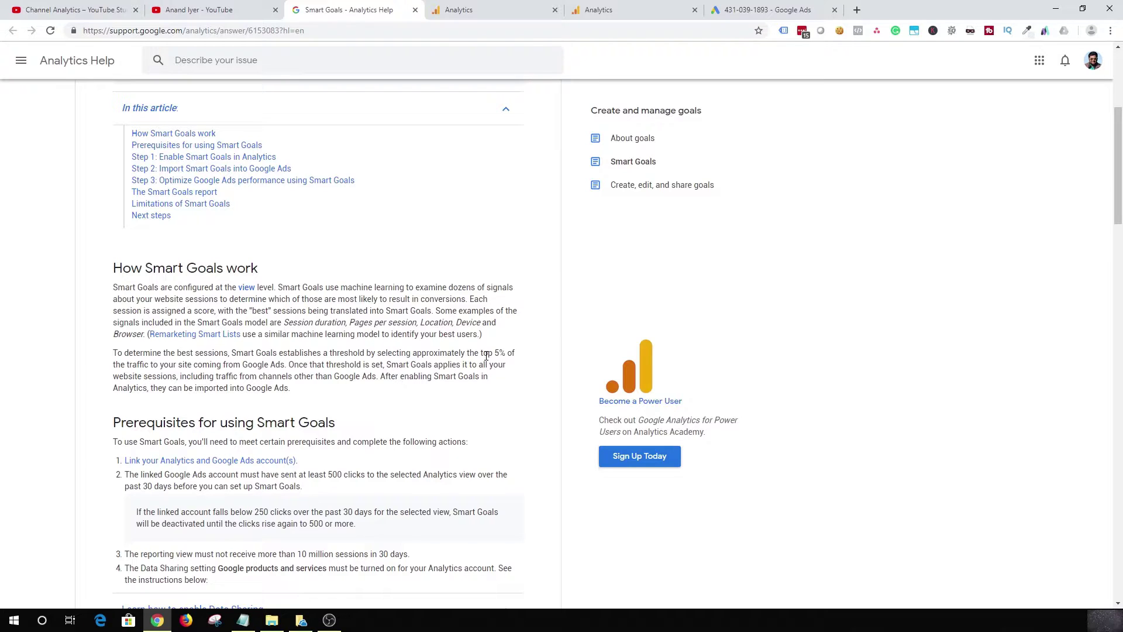
left_click_drag(484, 353, 513, 353)
left_click_drag(144, 354, 278, 365)
left_click(304, 370)
scroll(310, 332, "down", 5)
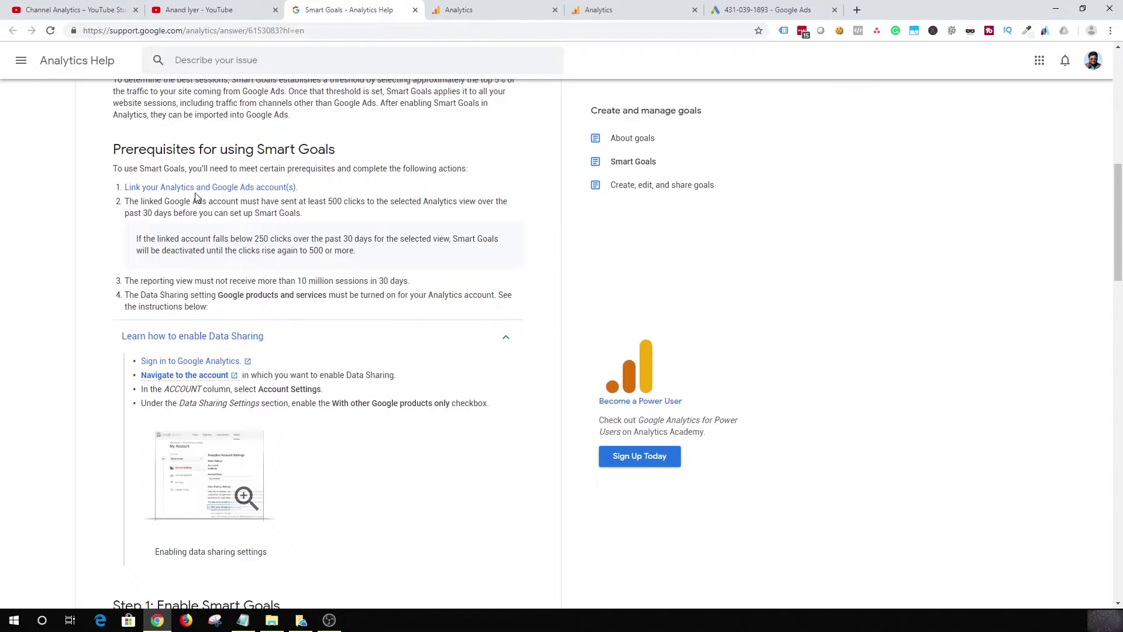
Open Admin > All Products, showing Google Ads and Search Console linked.
left_click(485, 9)
left_click(565, 10)
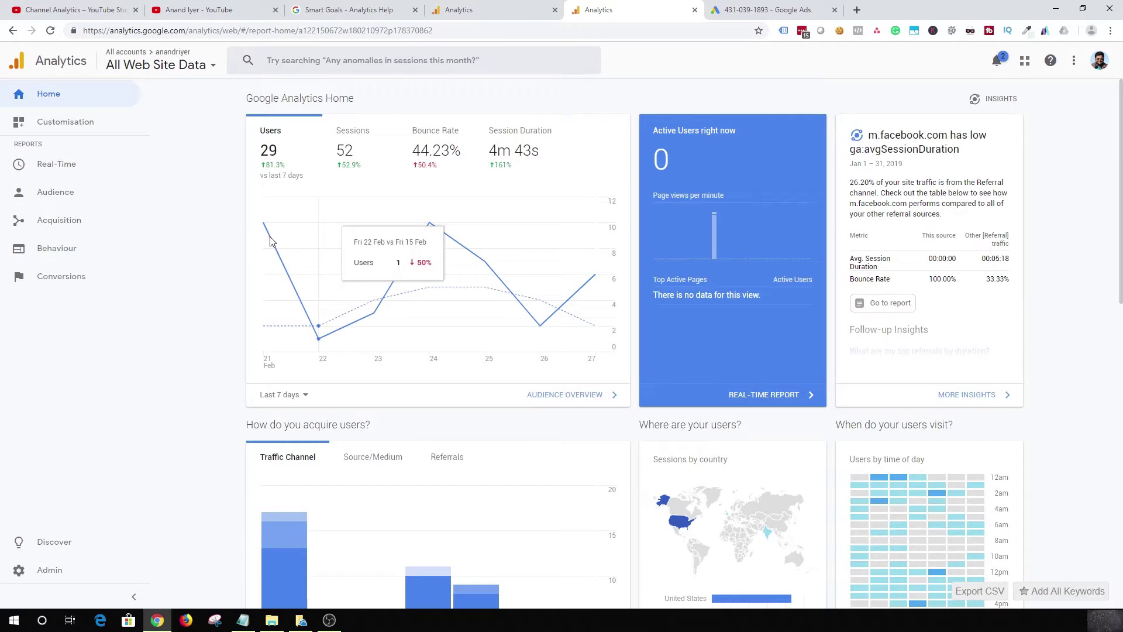
left_click(52, 569)
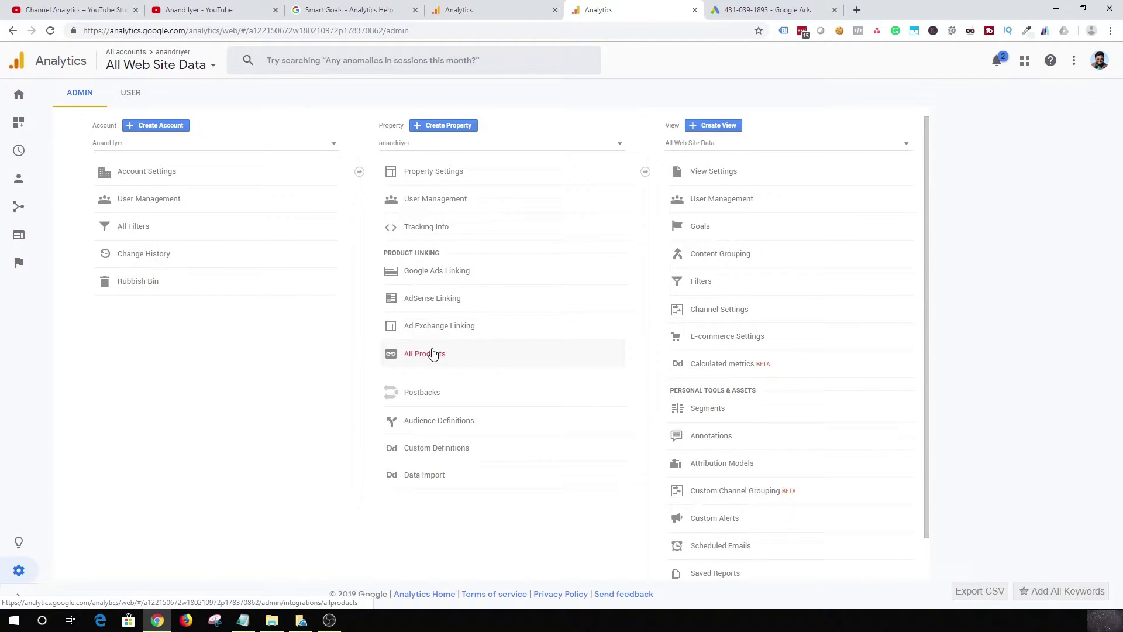
left_click(433, 353)
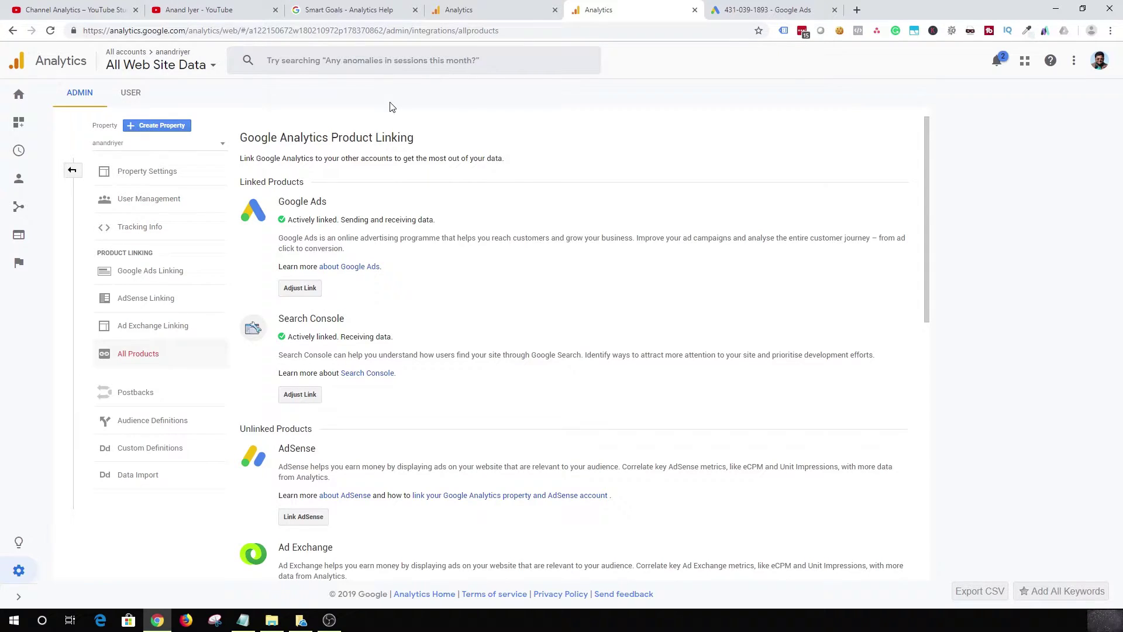
Return to the Smart Goals help article at the prerequisites and Data Sharing instructions.
left_click(345, 8)
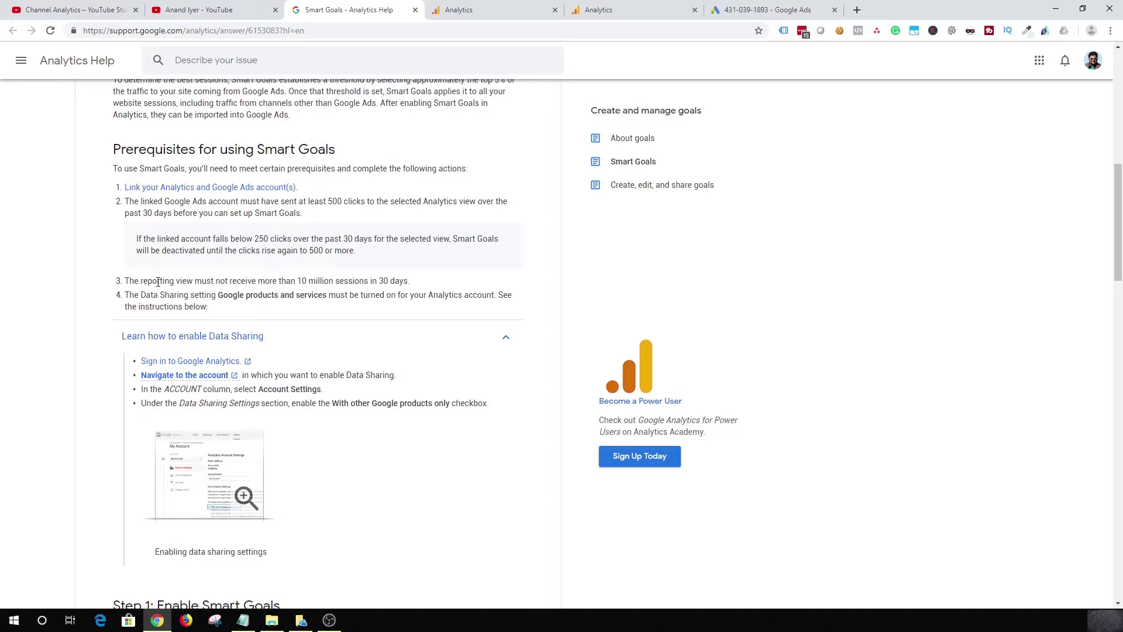
Highlight the 10 million sessions prerequisite and scroll to 'Step 1: Enable Smart Goals'.
left_click_drag(125, 281, 417, 286)
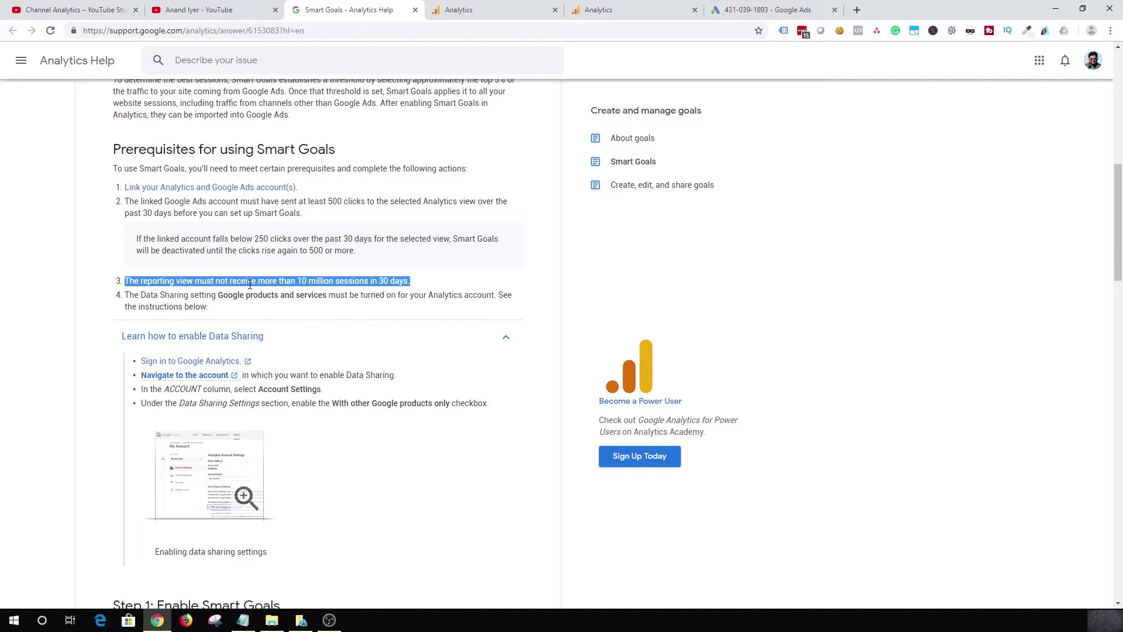
scroll(373, 324, "down", 5)
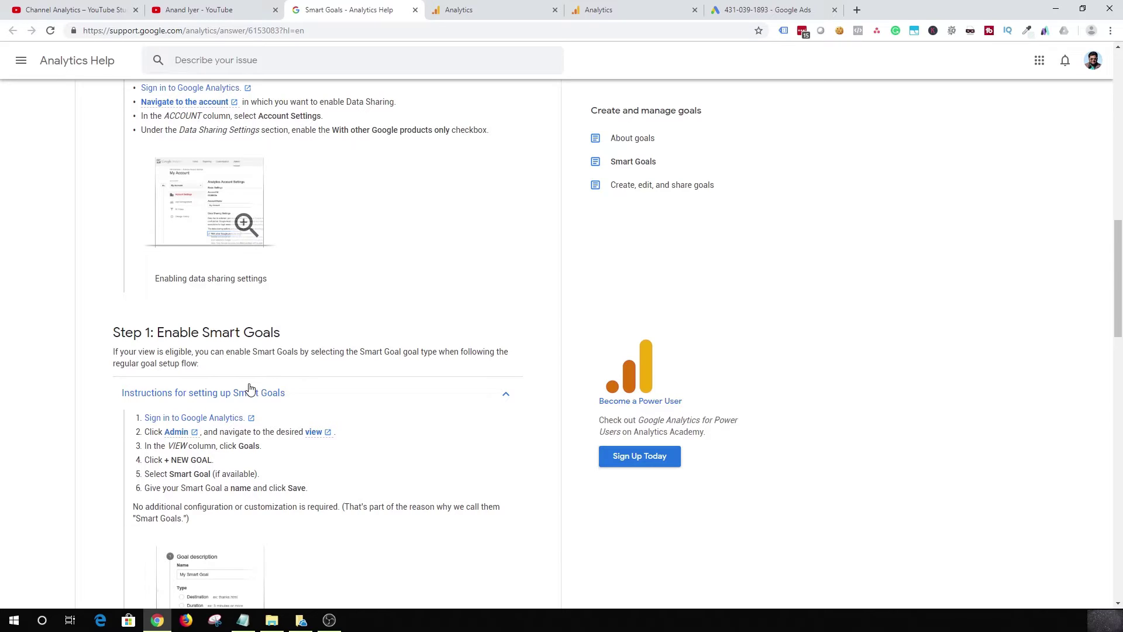
Back in Analytics Admin, open the view's Goals list: no goals yet, 20 goals left.
left_click(497, 7)
left_click(609, 4)
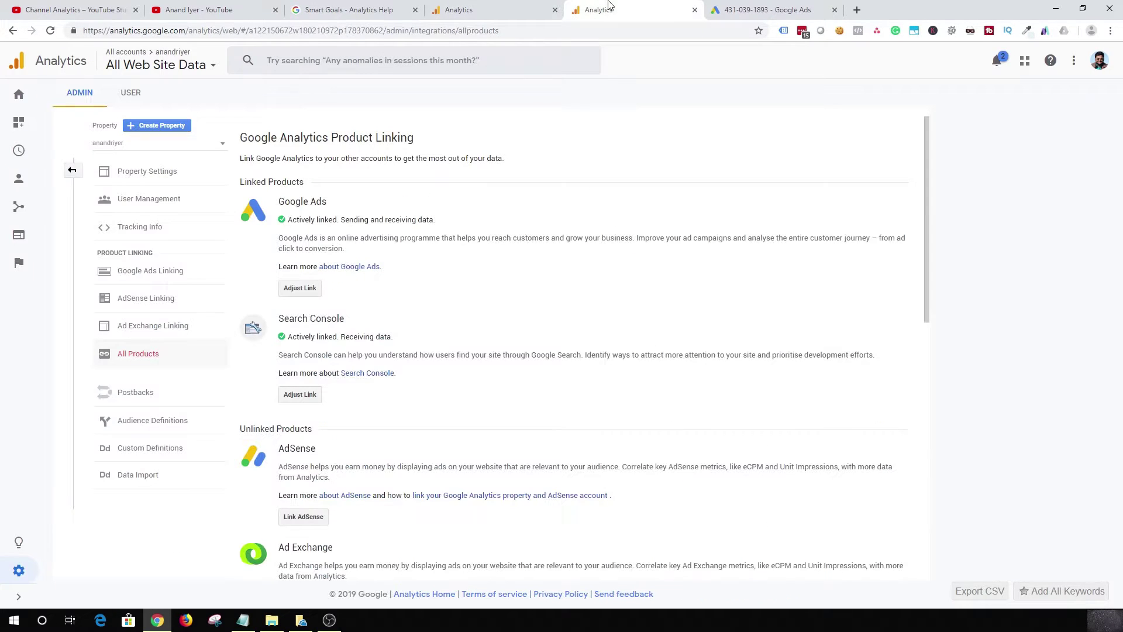
left_click(72, 171)
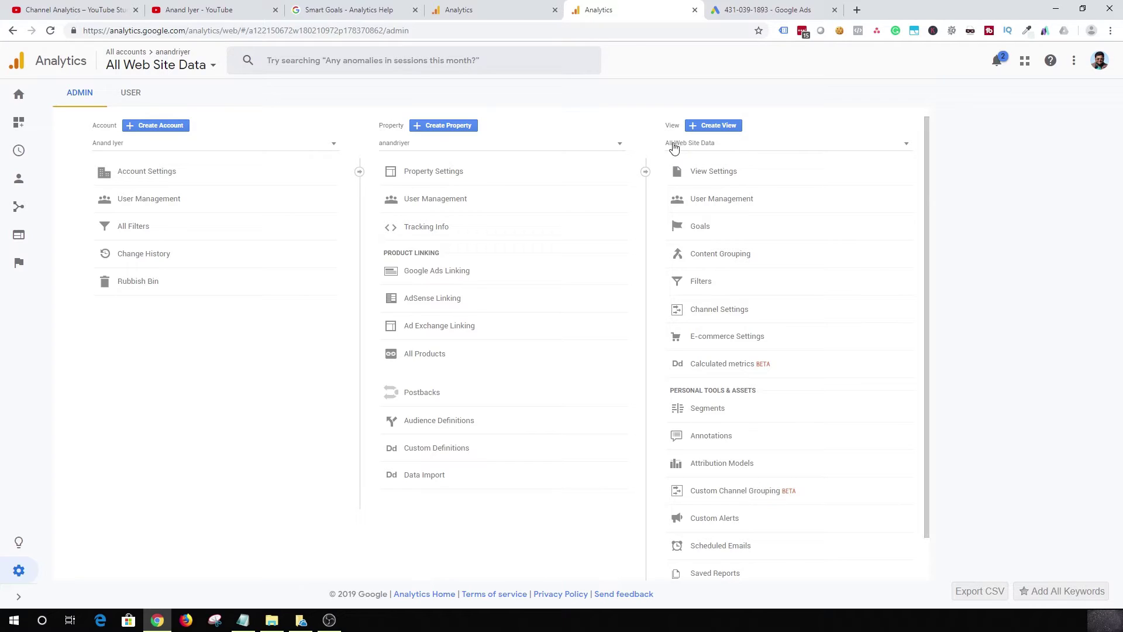
left_click(707, 229)
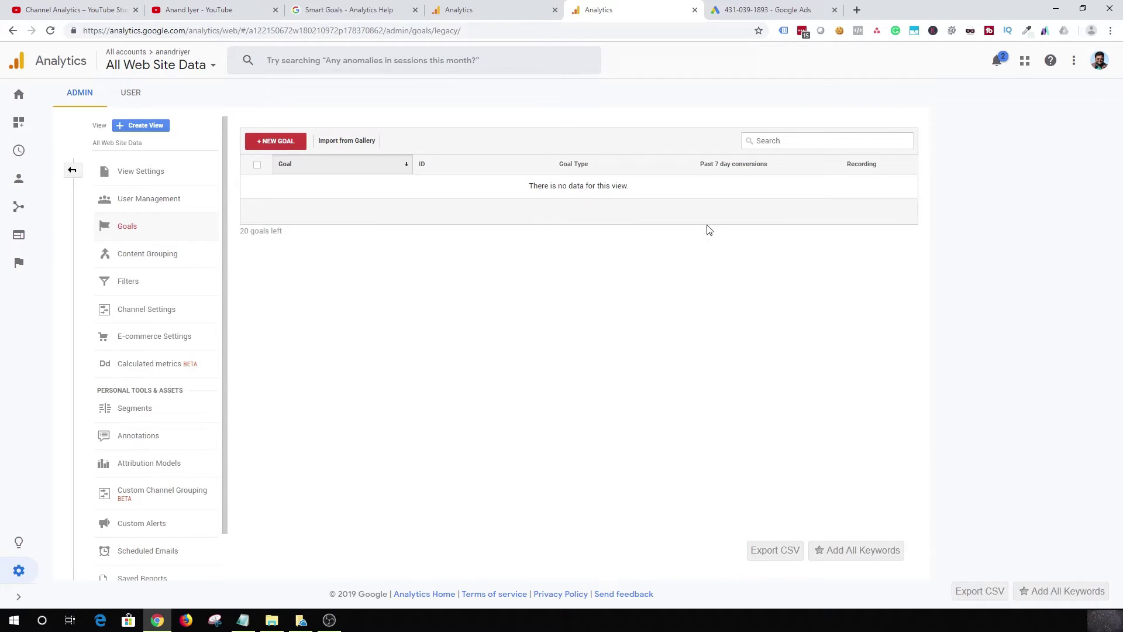
Start a new goal and see the Smart Goal template marked unavailable.
left_click(277, 146)
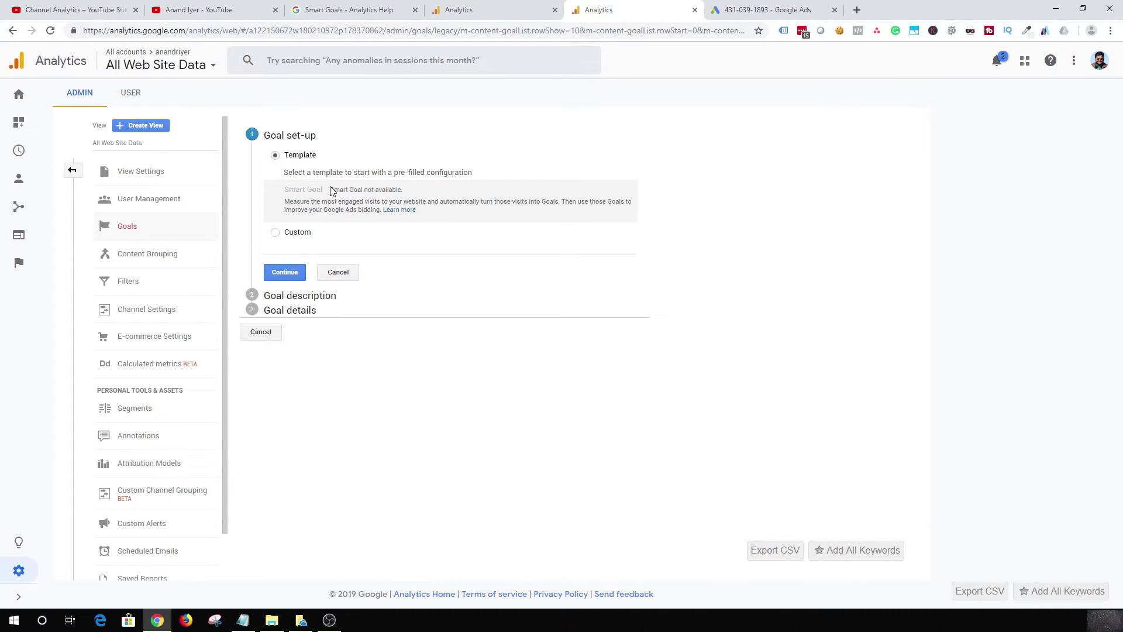
Read Step 2's Smart Goal import instructions, then switch to the Google Ads All campaigns list.
left_click(347, 12)
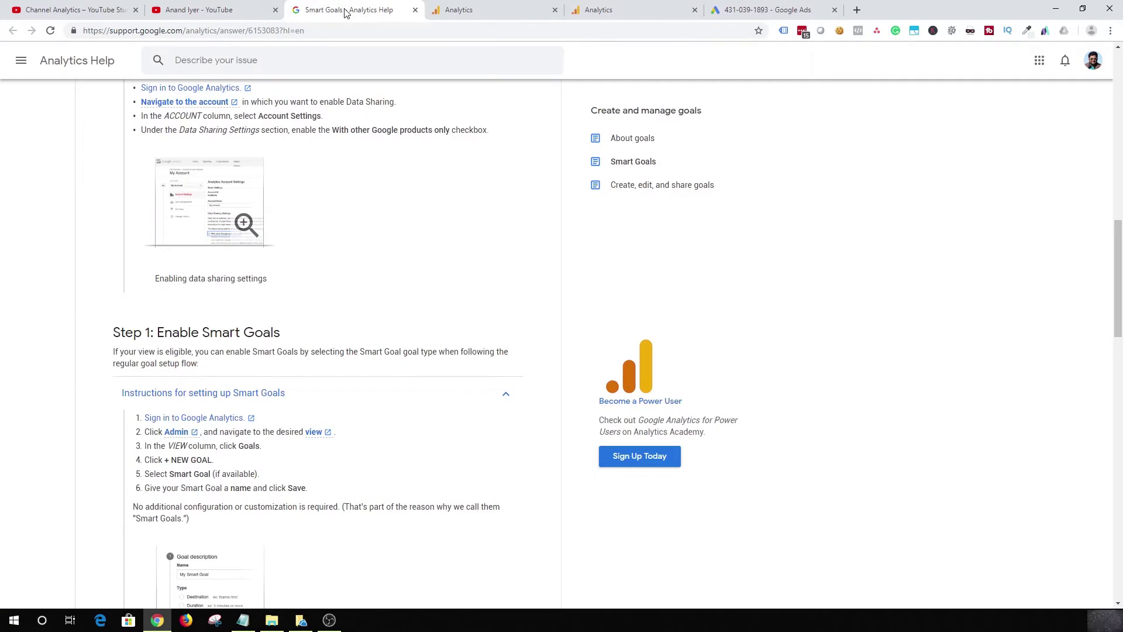
scroll(354, 302, "down", 5)
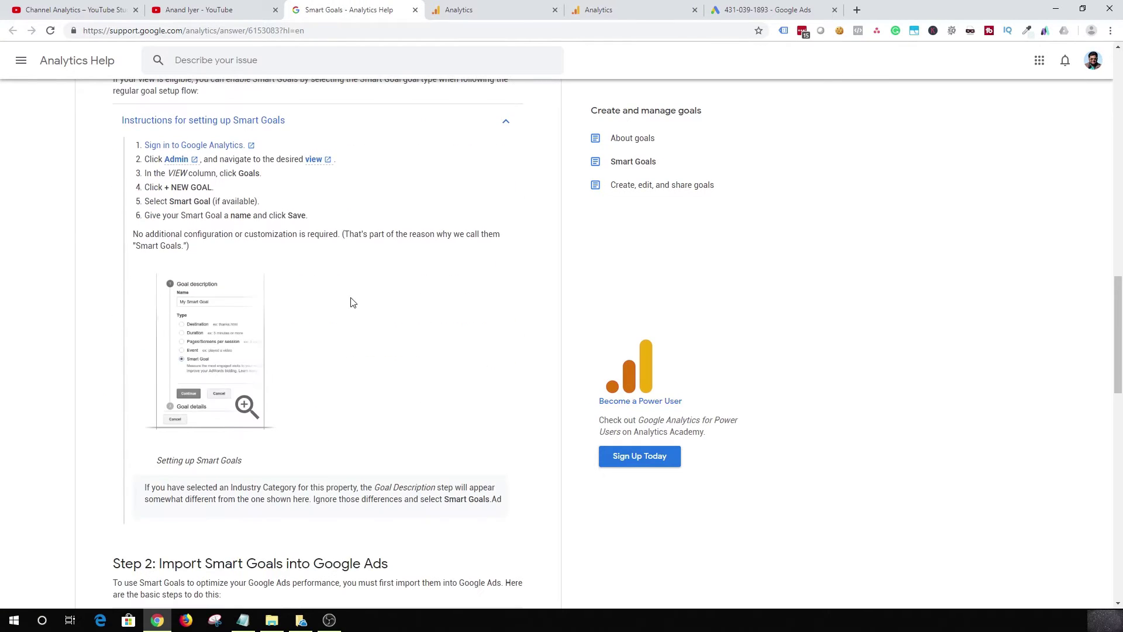
left_click(249, 408)
scroll(322, 431, "down", 5)
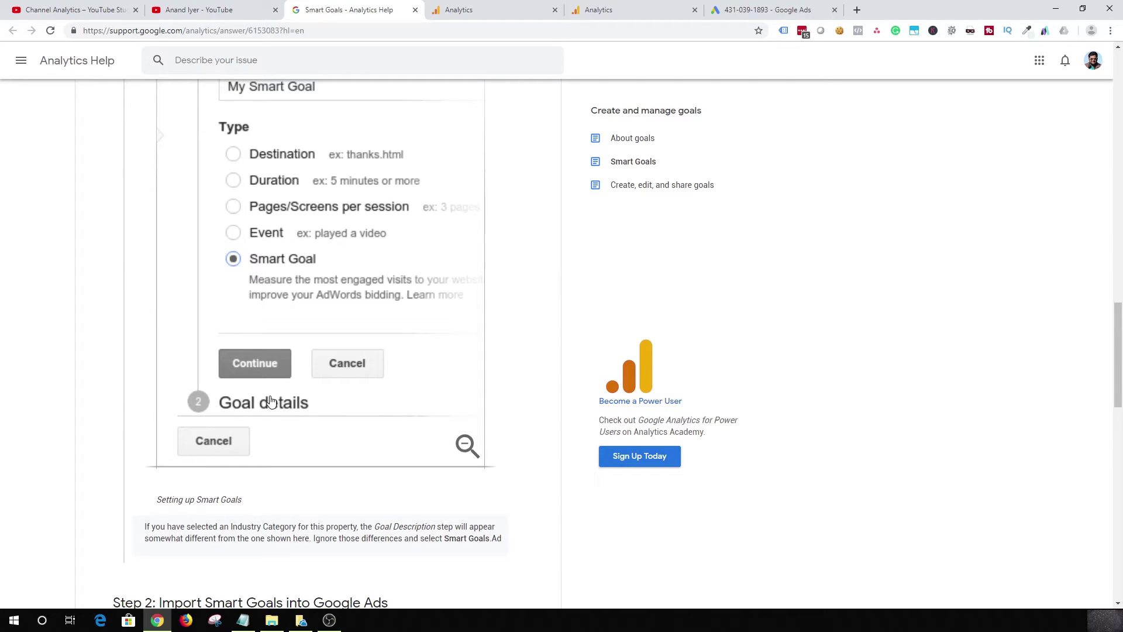
scroll(262, 384, "down", 5)
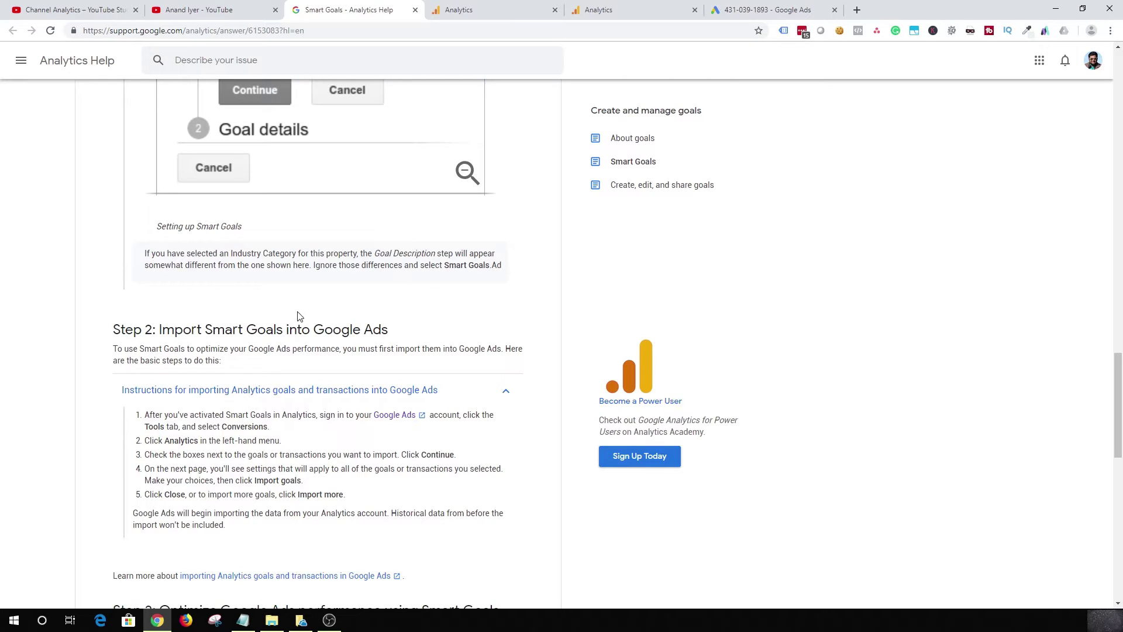
left_click(771, 9)
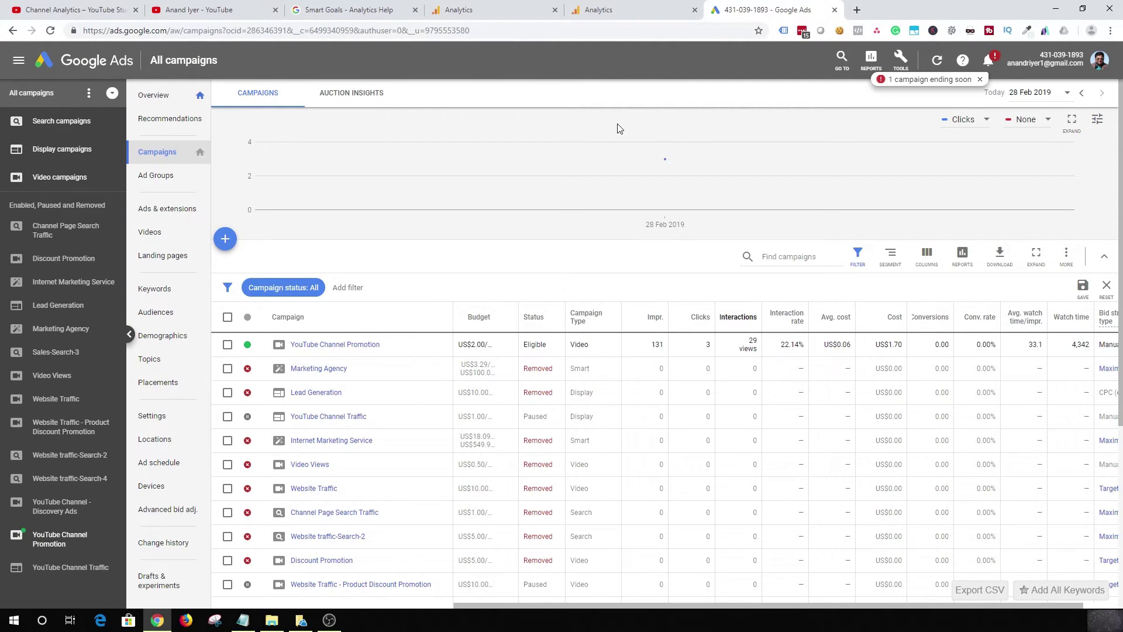
Start a Google Analytics conversion import in Google Ads, finding no goals to import.
left_click(906, 61)
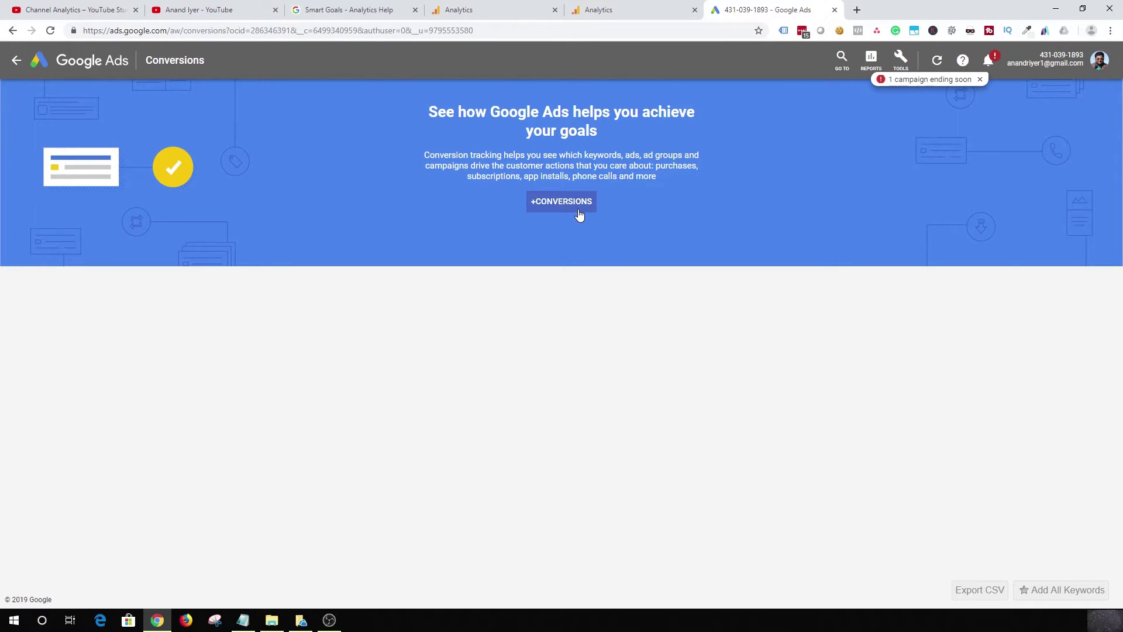
left_click(566, 208)
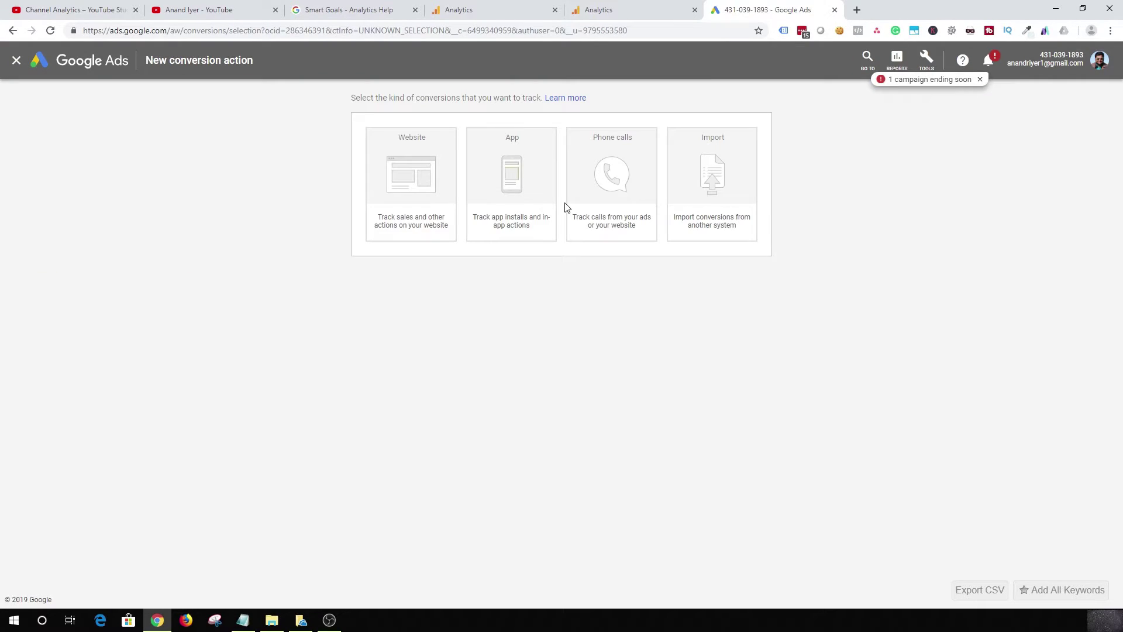
left_click(705, 180)
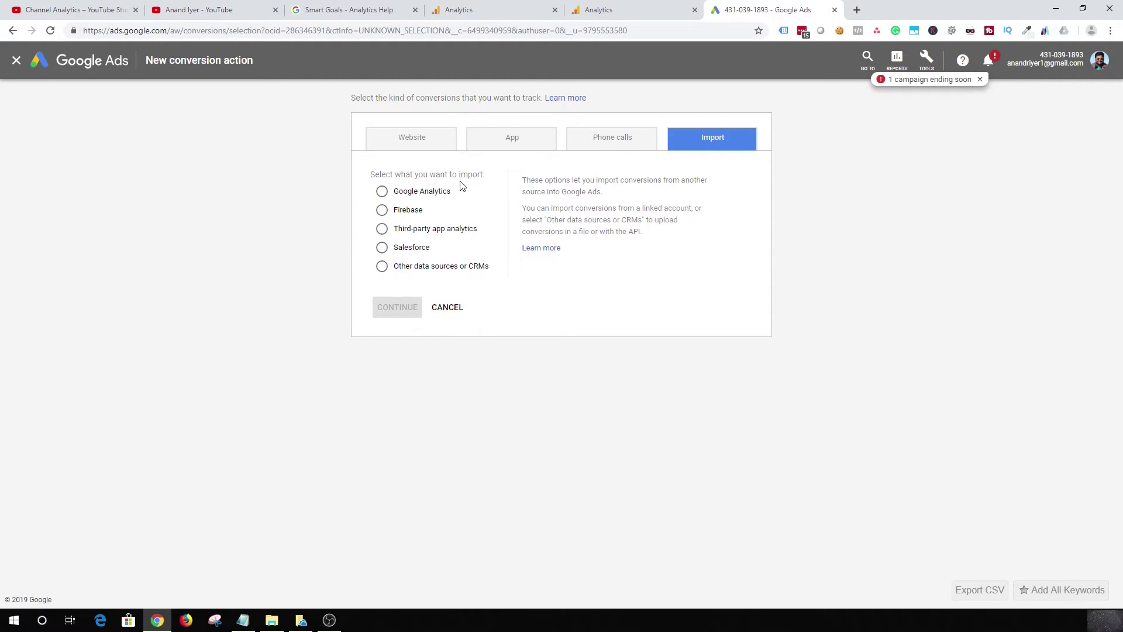
left_click(383, 193)
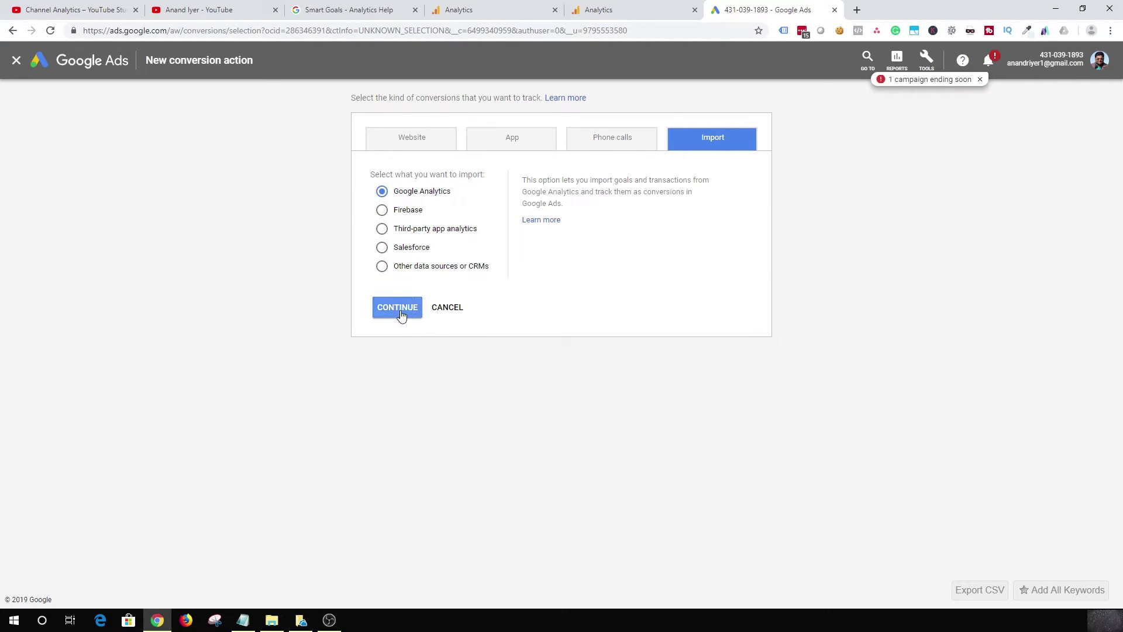
left_click(401, 313)
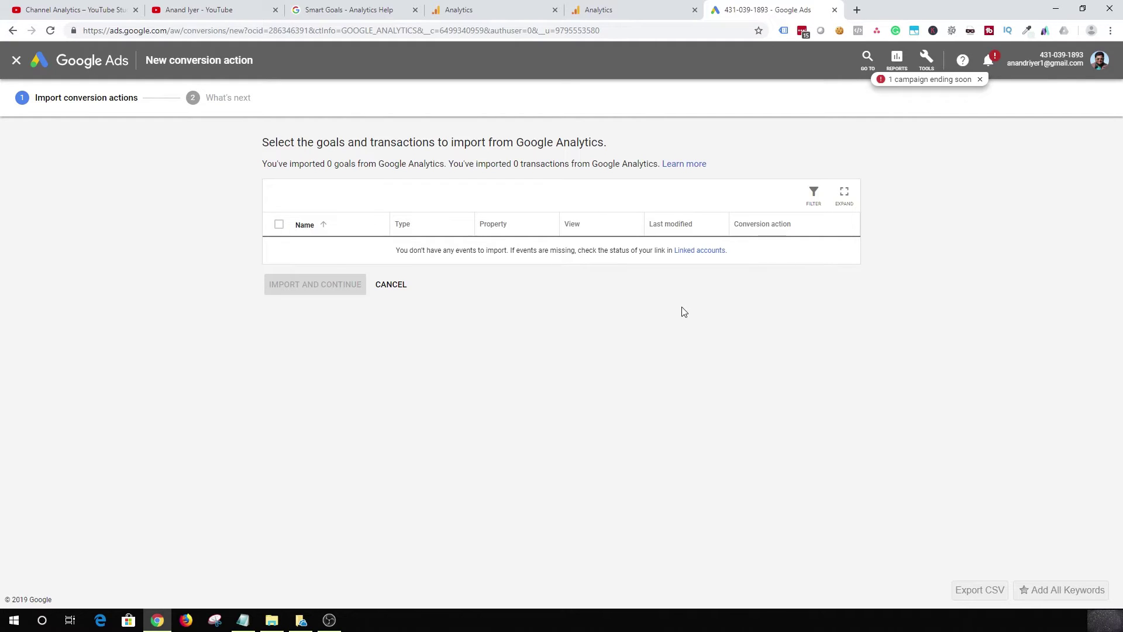
left_click(386, 8)
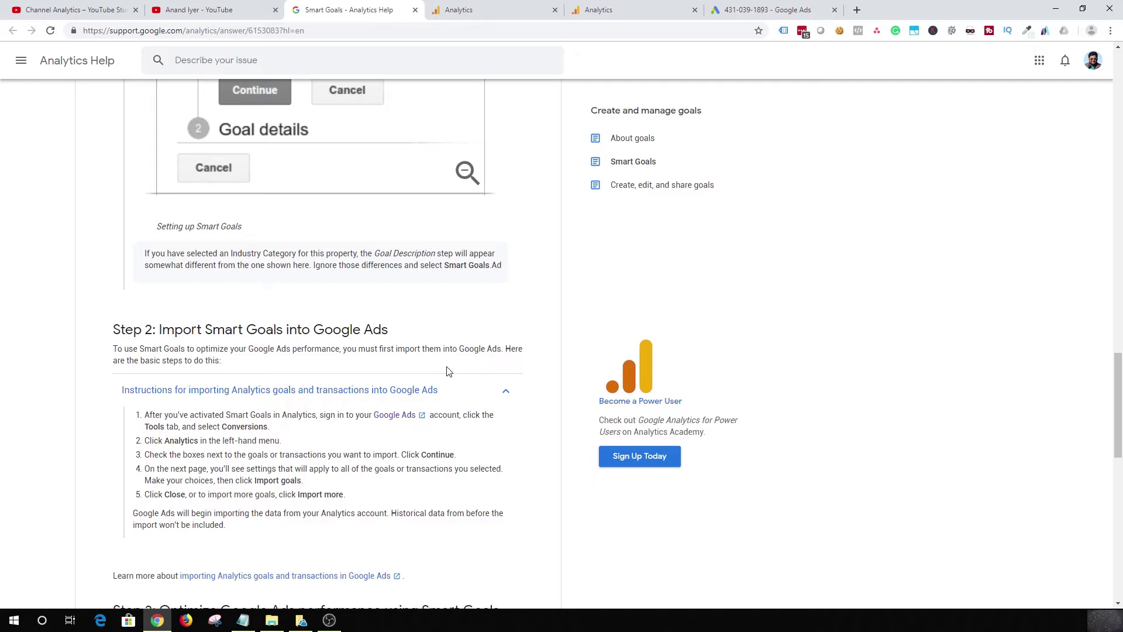
Scroll to Step 3 and highlight the $2,000 spend and $25 target CPA example.
scroll(448, 371, "down", 5)
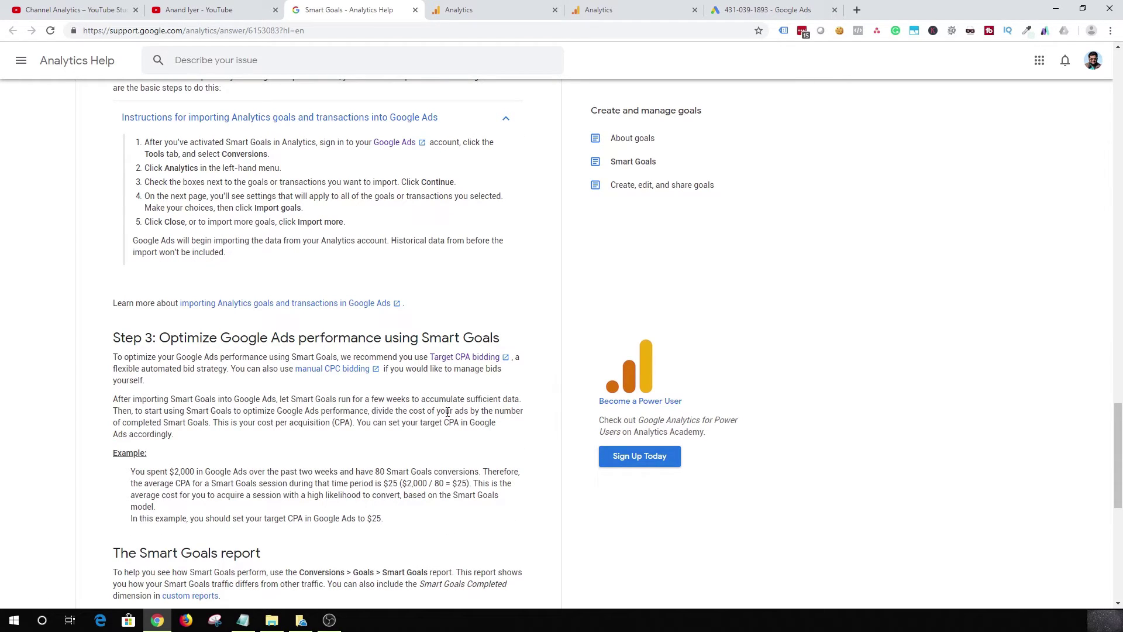
scroll(372, 444, "down", 5)
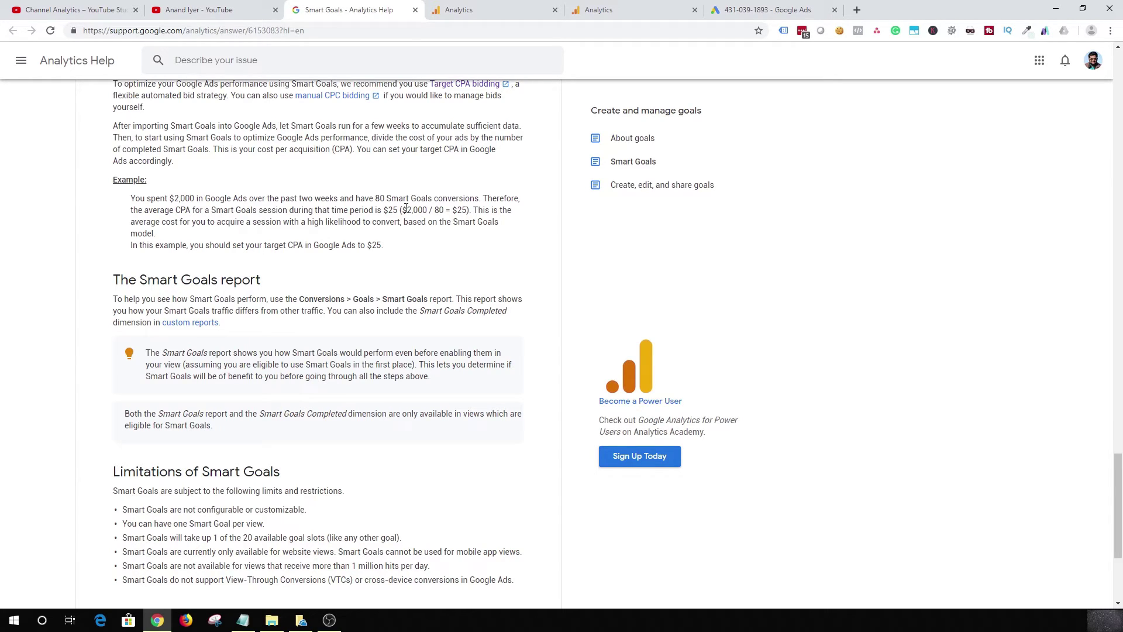
left_click_drag(403, 210, 454, 210)
left_click_drag(381, 246, 368, 246)
scroll(461, 306, "up", 5)
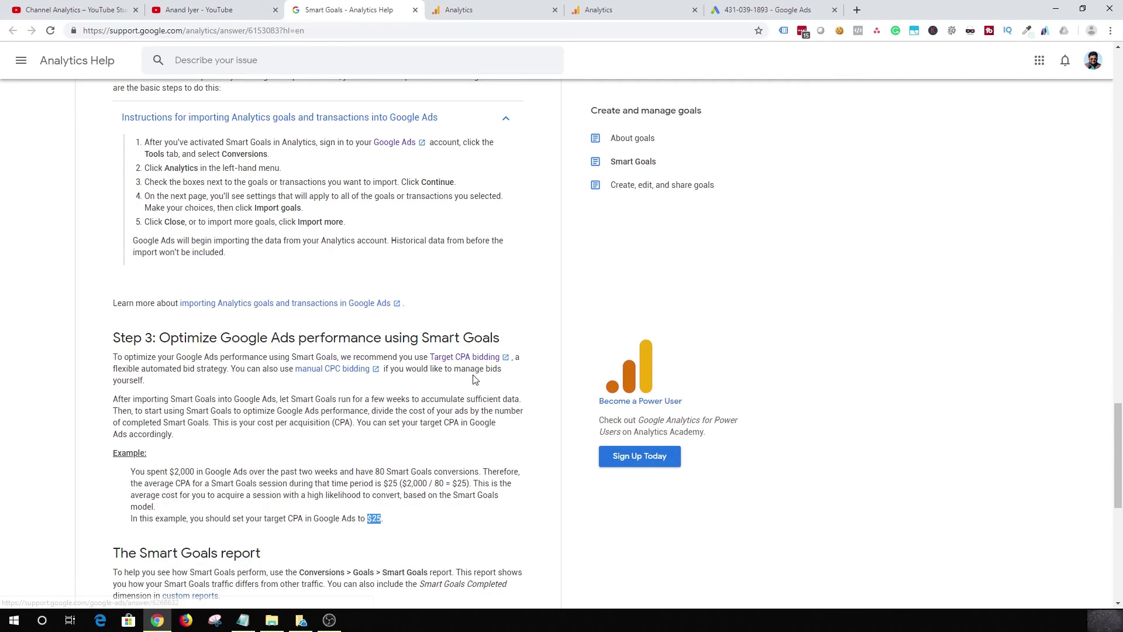
Deselect the $25 text and read the Smart Goals report and Limitations of Smart Goals sections.
scroll(476, 377, "down", 5)
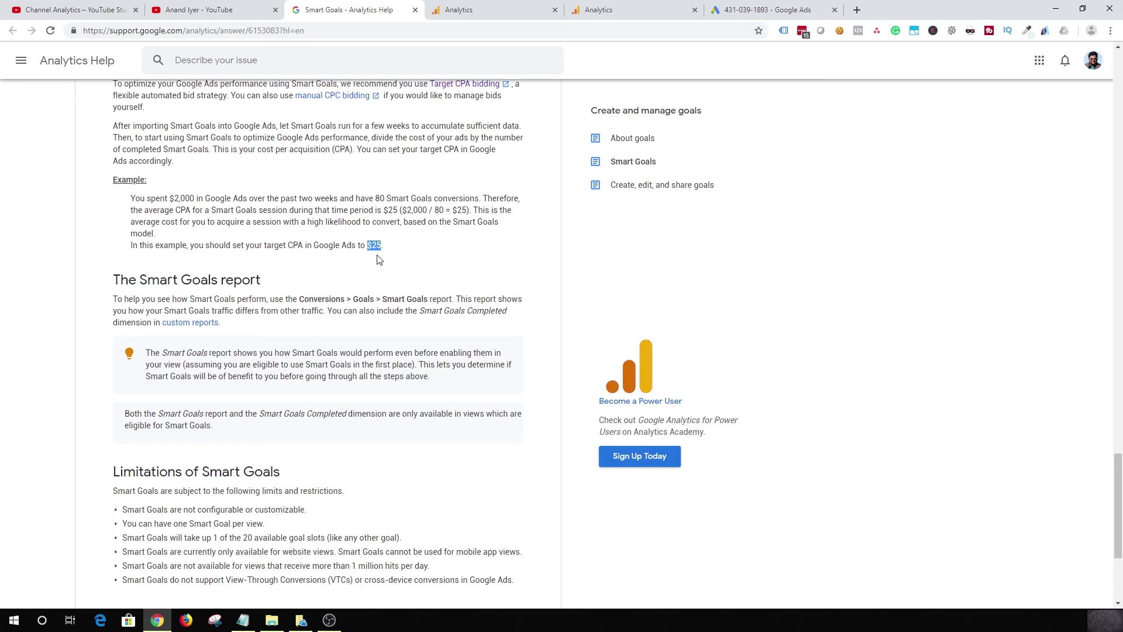
left_click(378, 257)
scroll(376, 269, "up", 5)
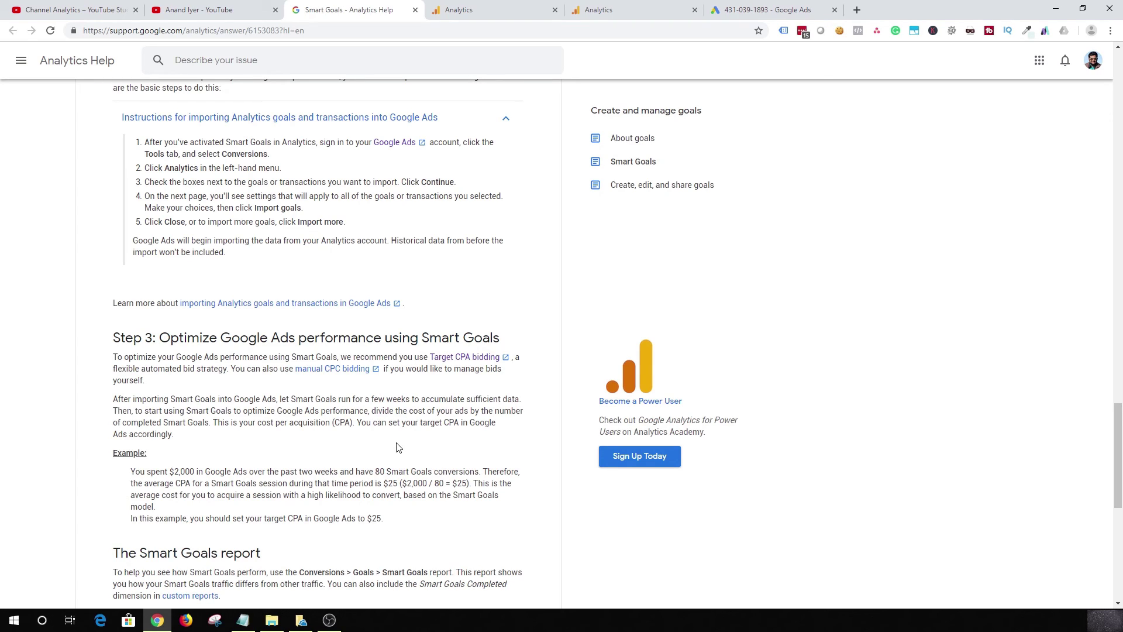
scroll(396, 448, "down", 5)
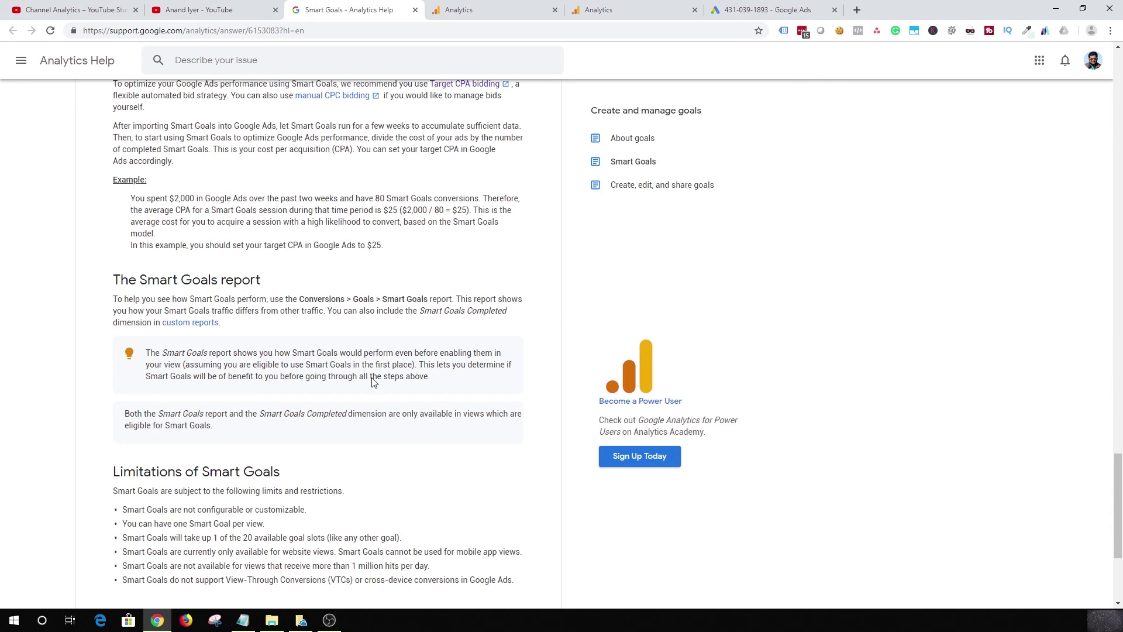